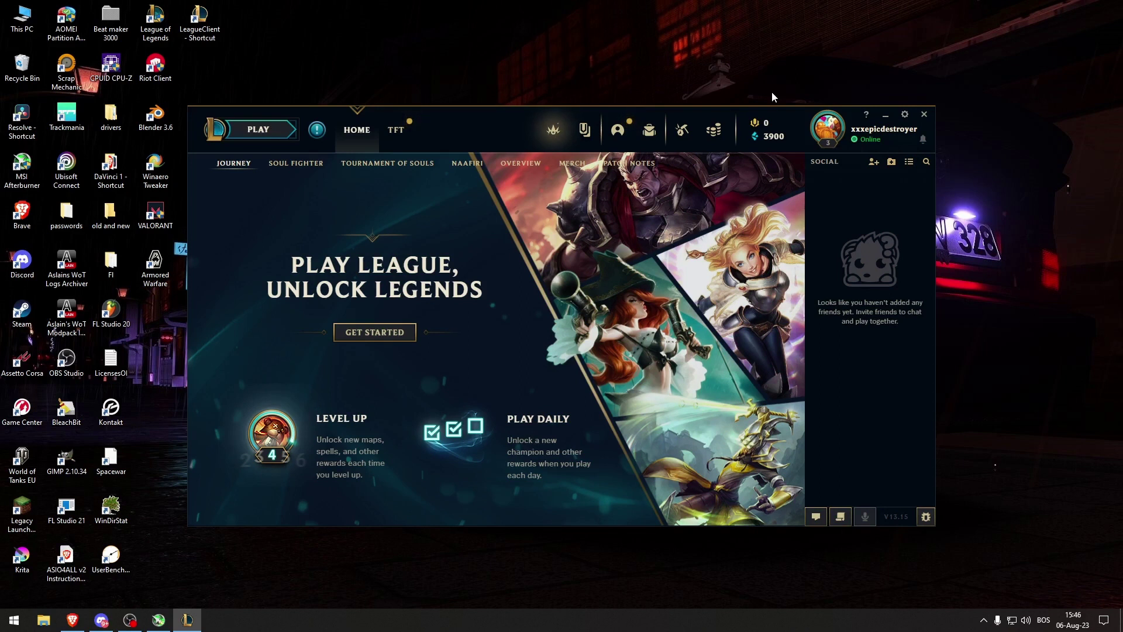
# Step: Exit the League of Legends client completely through the Exit Now? dialog
pyautogui.moveTo(932, 108); pyautogui.dragTo(935, 108)
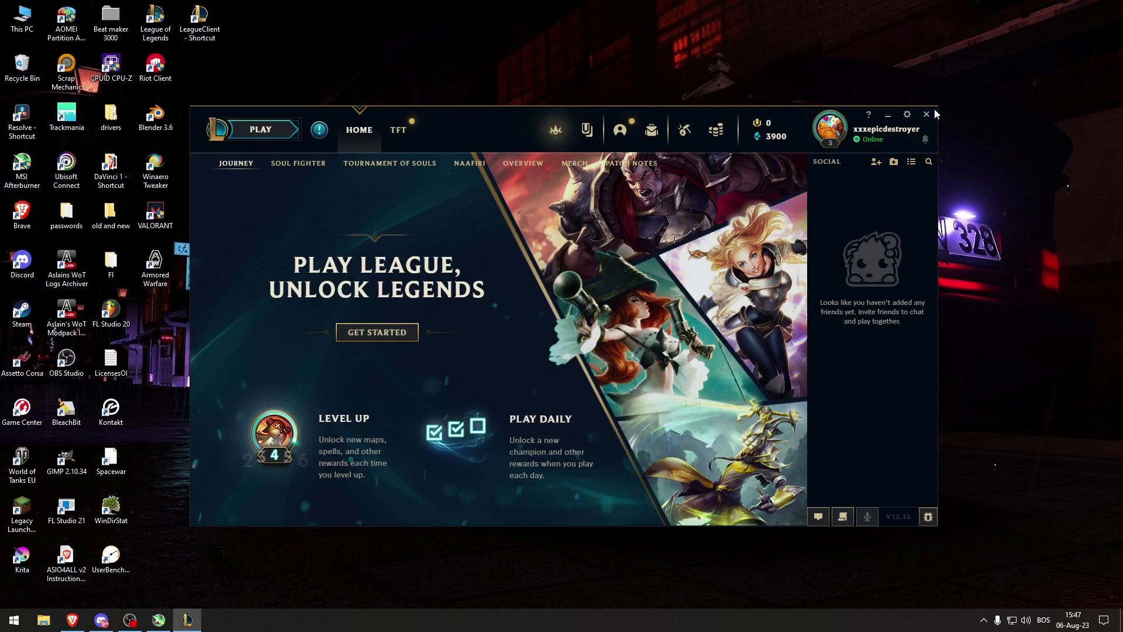
pyautogui.click(927, 115)
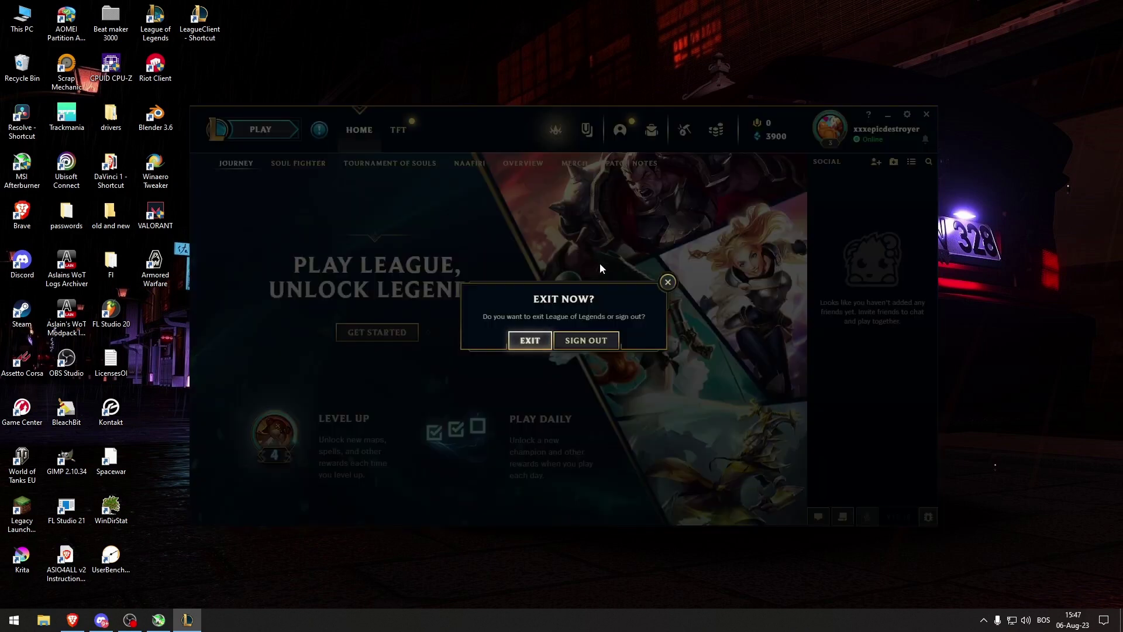
pyautogui.click(529, 340)
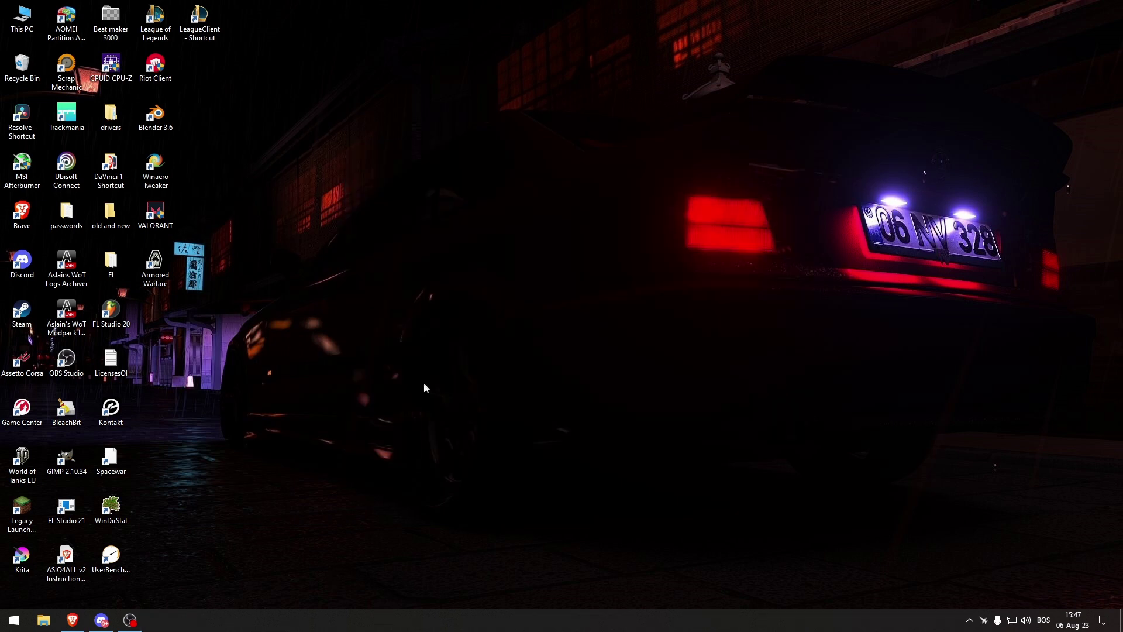
# Step: Turn on 'Automatically hide the taskbar in desktop mode' and close Settings
pyautogui.rightClick(288, 620)
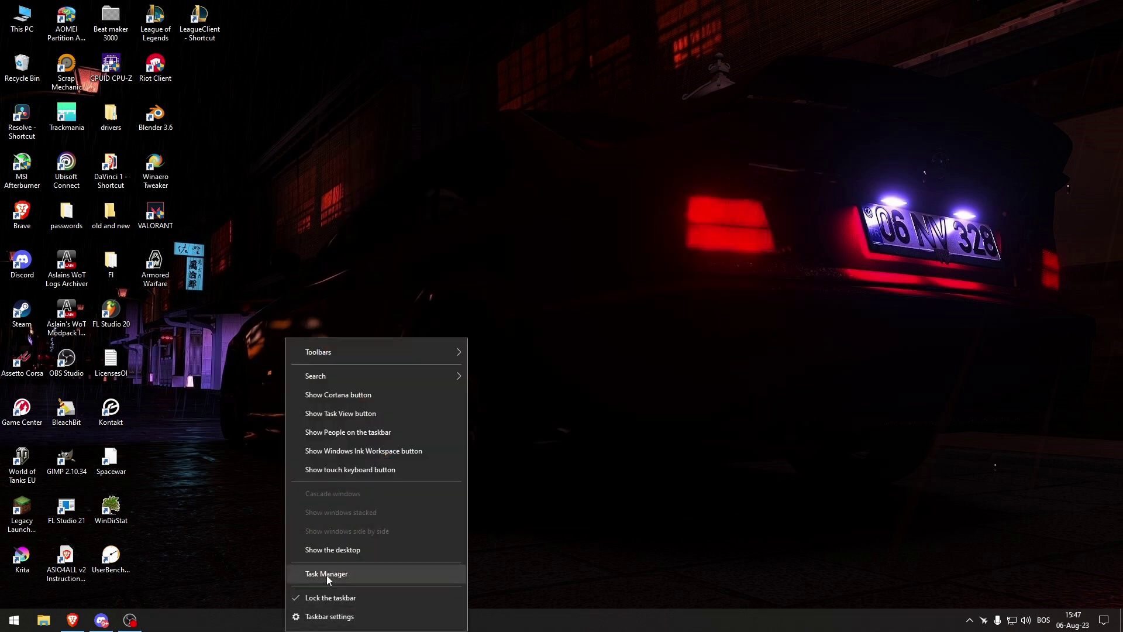
pyautogui.click(329, 617)
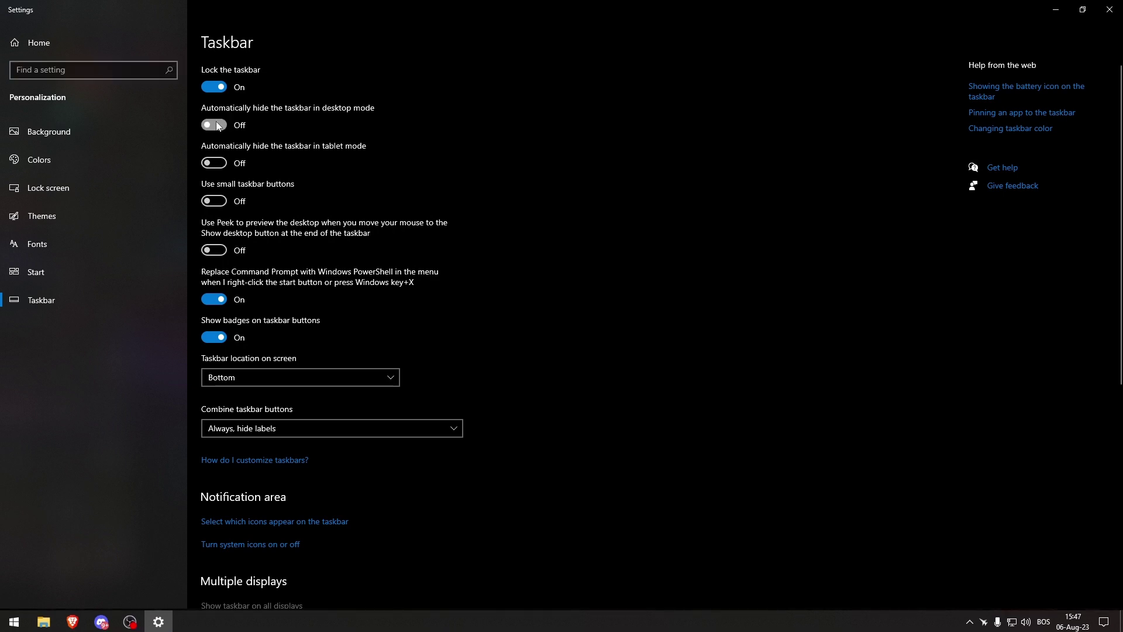
pyautogui.click(213, 125)
pyautogui.click(1110, 9)
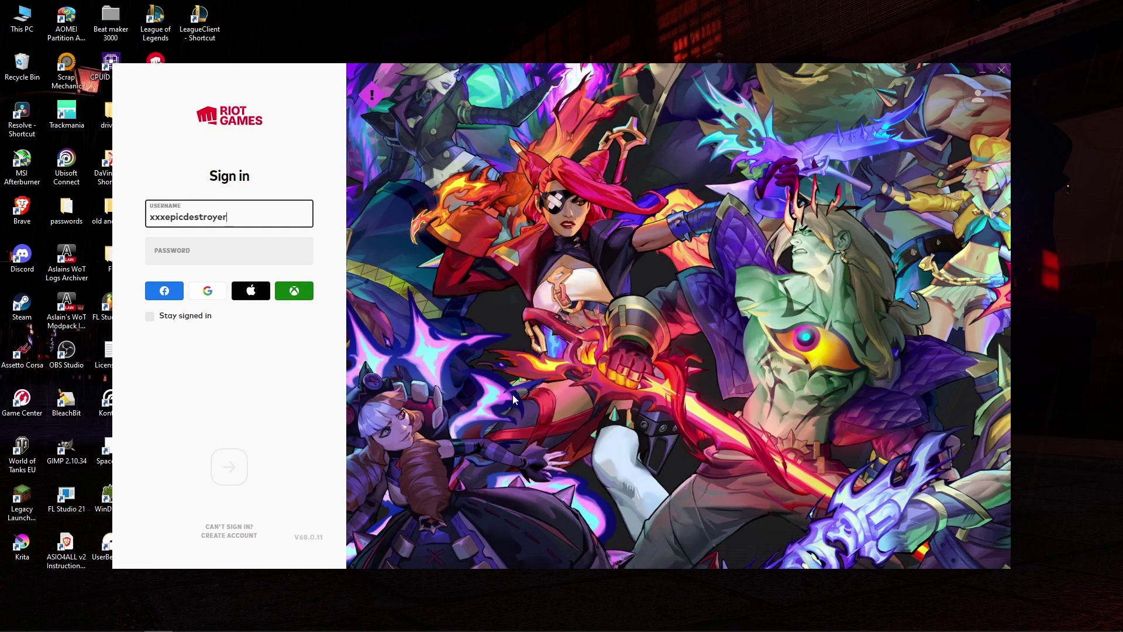
pyautogui.write('xxx')
# Step: Move from the Riot Client username field to the password field
pyautogui.press('Tab')
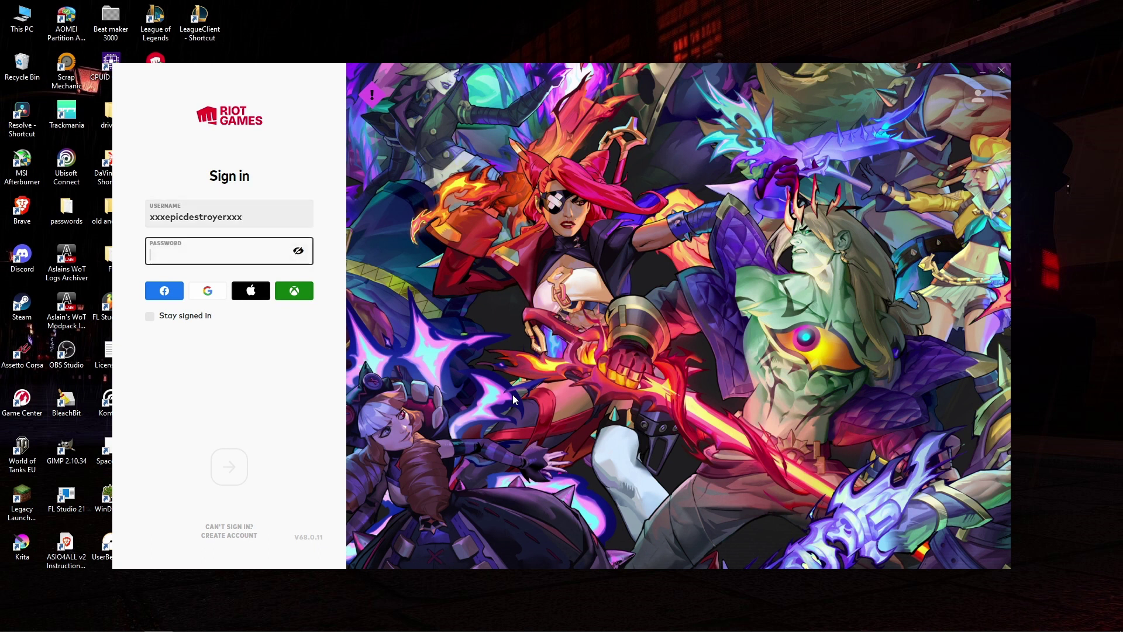
pyautogui.write('•••')
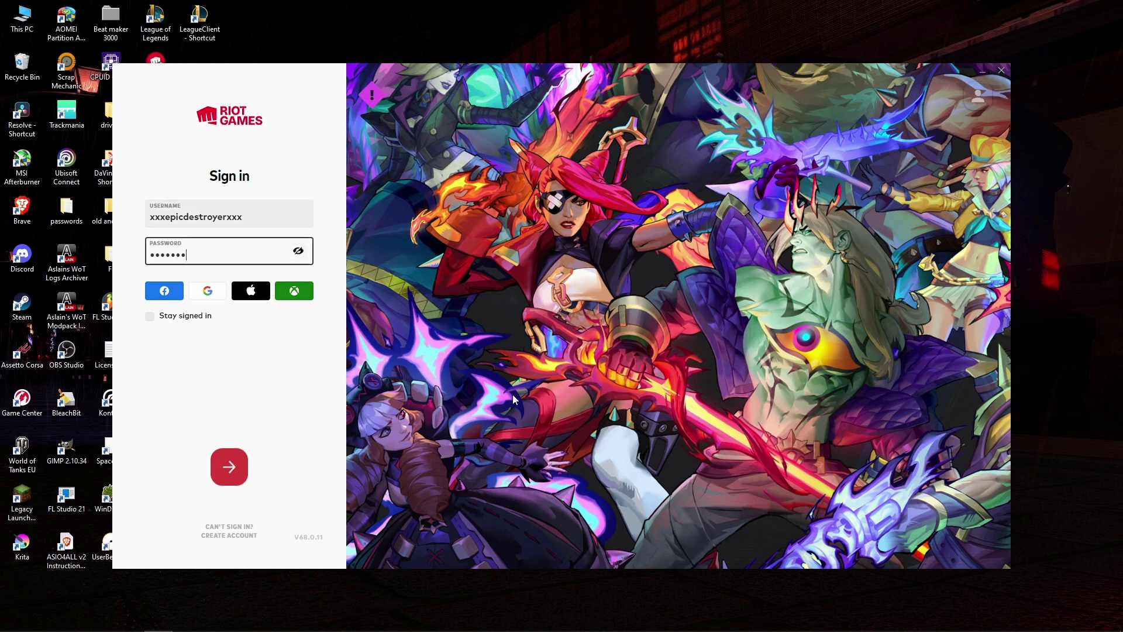
pyautogui.write('••••')
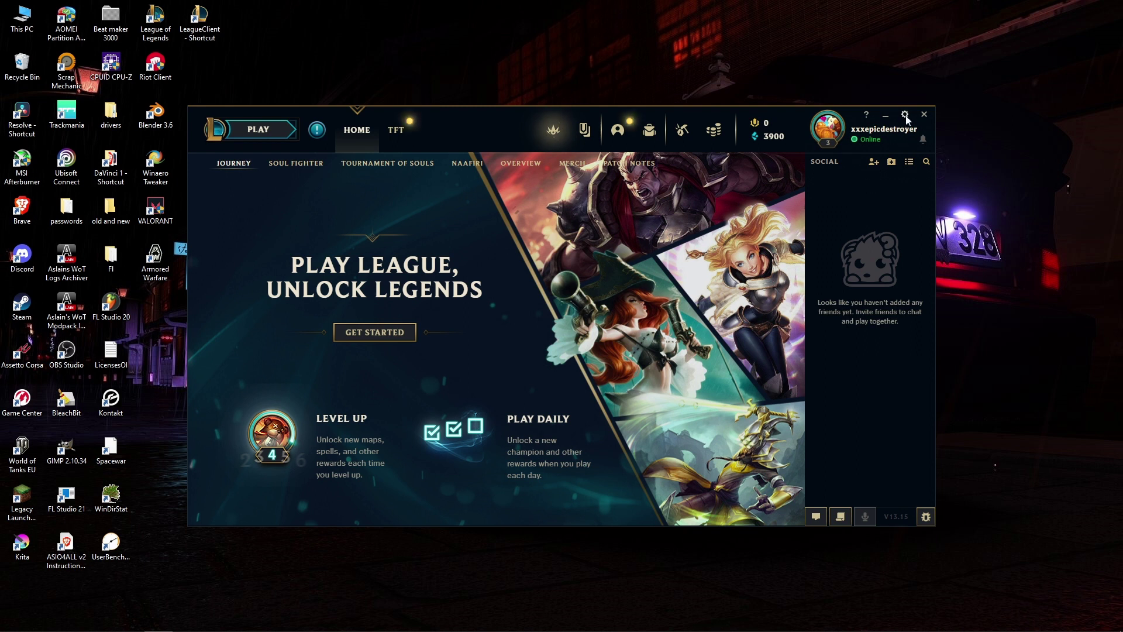
# Step: Set the client Window Size to 1920 x 1080 and confirm with DONE
pyautogui.click(904, 115)
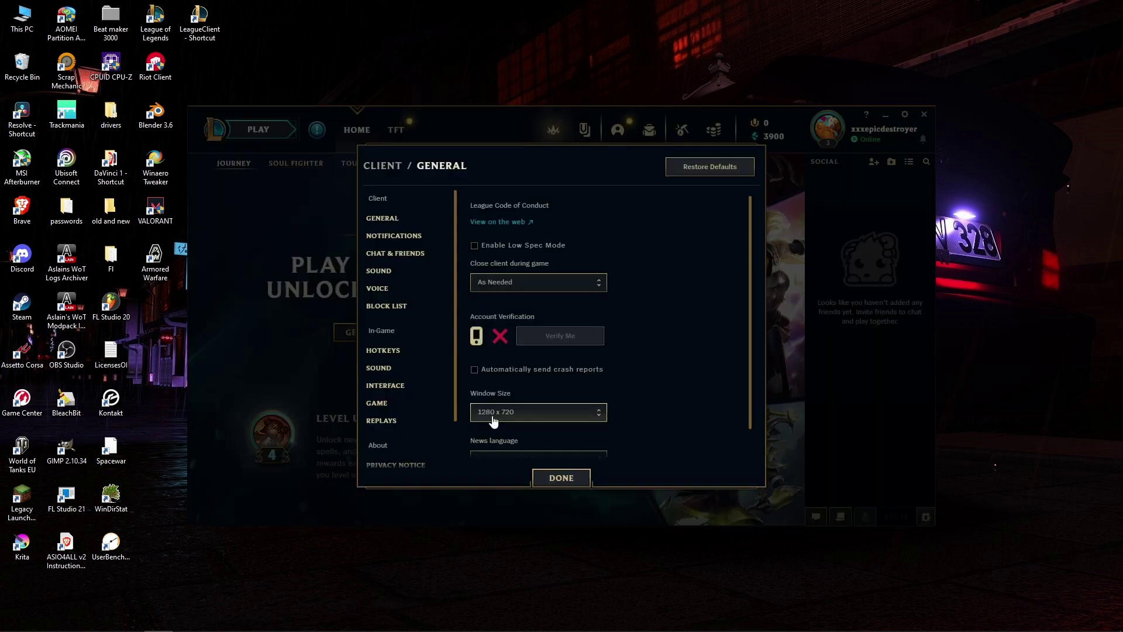
pyautogui.click(538, 411)
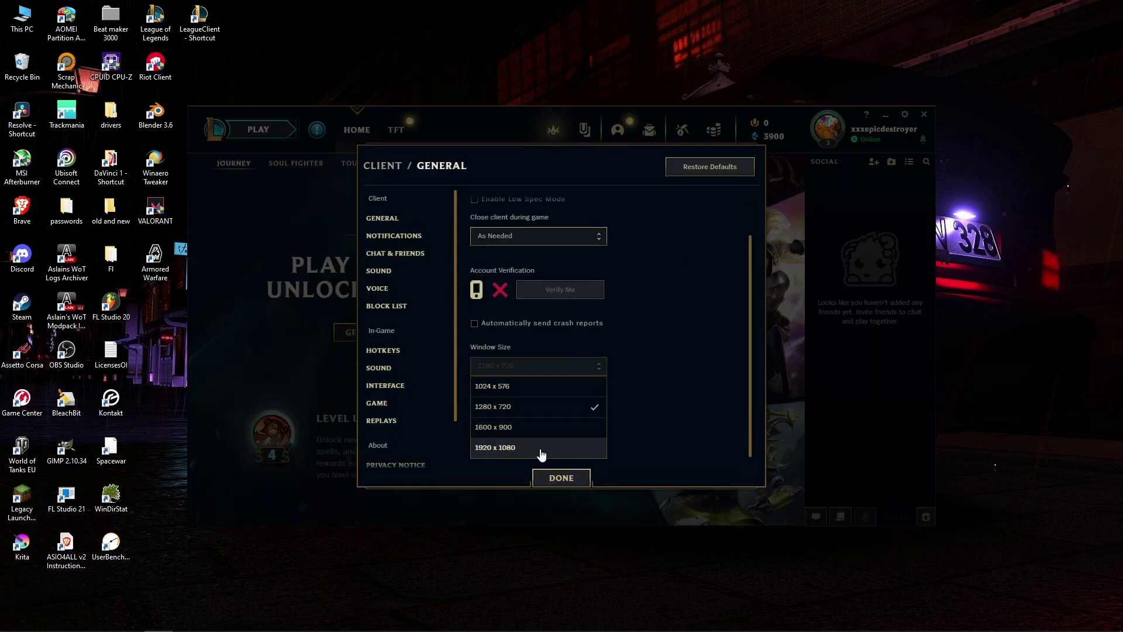
pyautogui.click(519, 452)
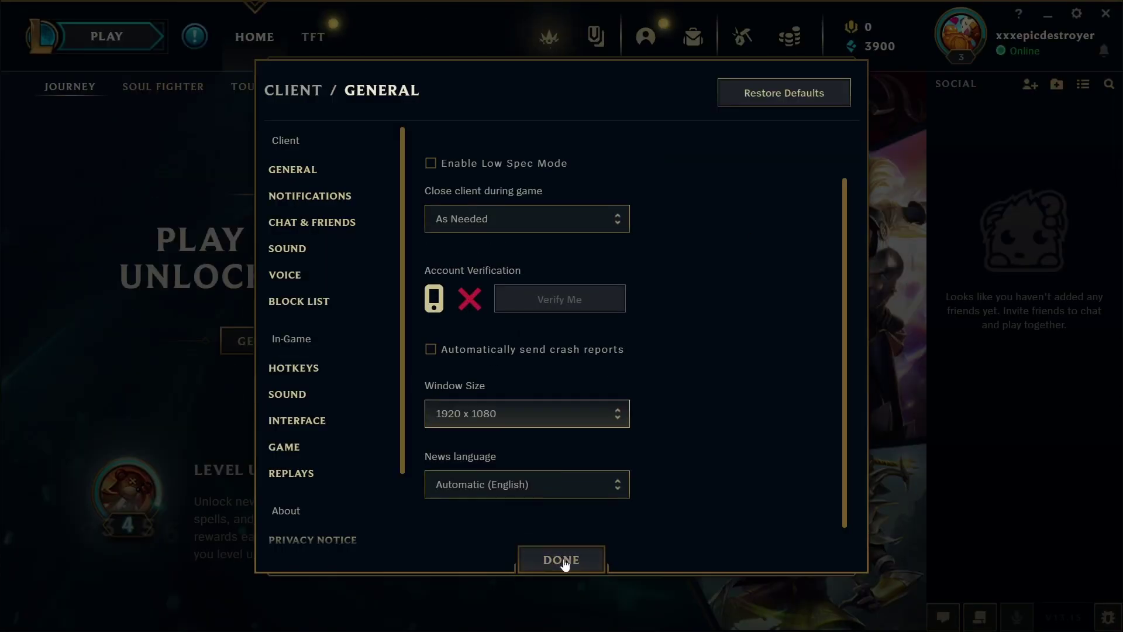
pyautogui.click(562, 559)
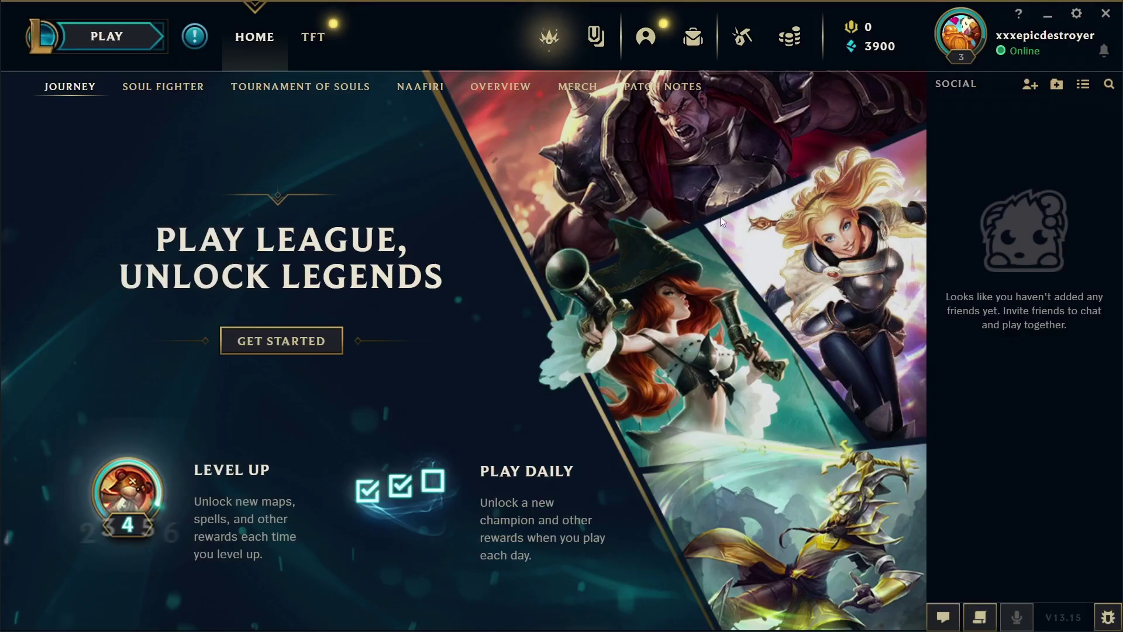